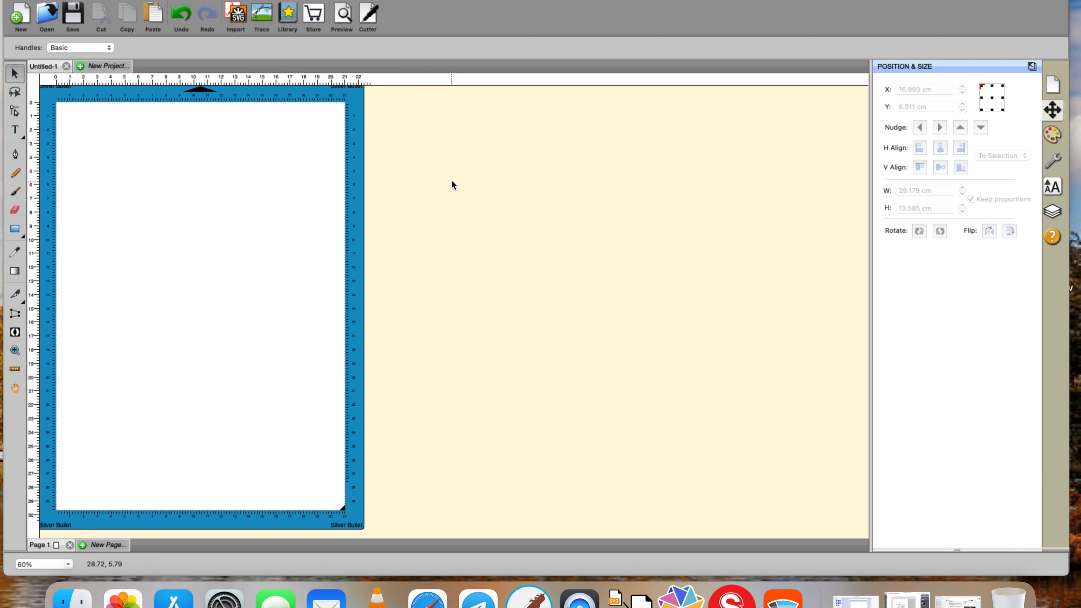
Draw a rectangle about 13 cm wide and 10.2 cm high on the upper half of the page
left_click(441, 32)
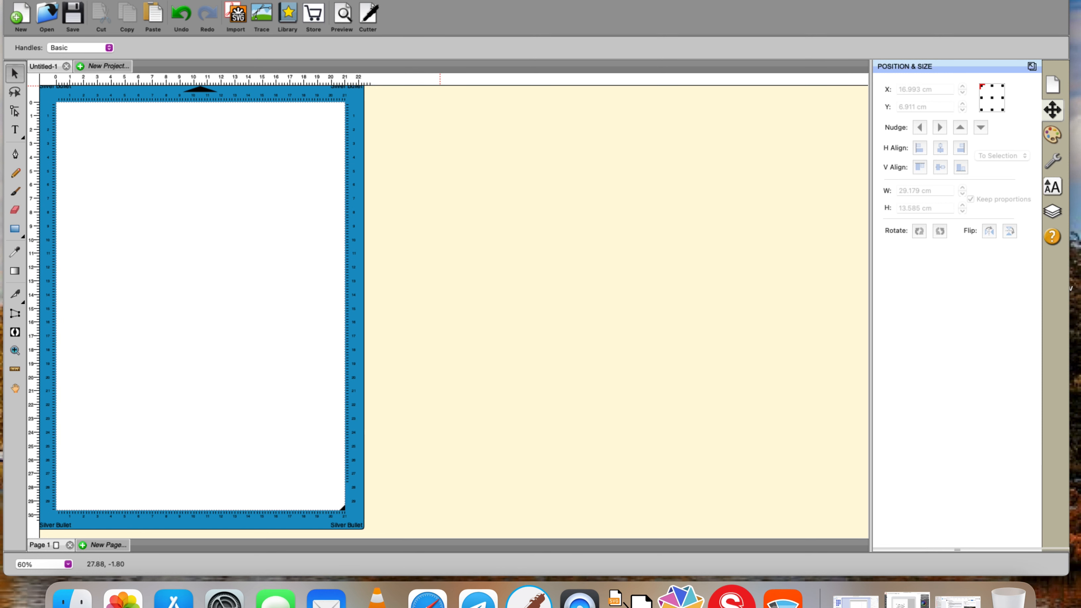
left_click(380, 0)
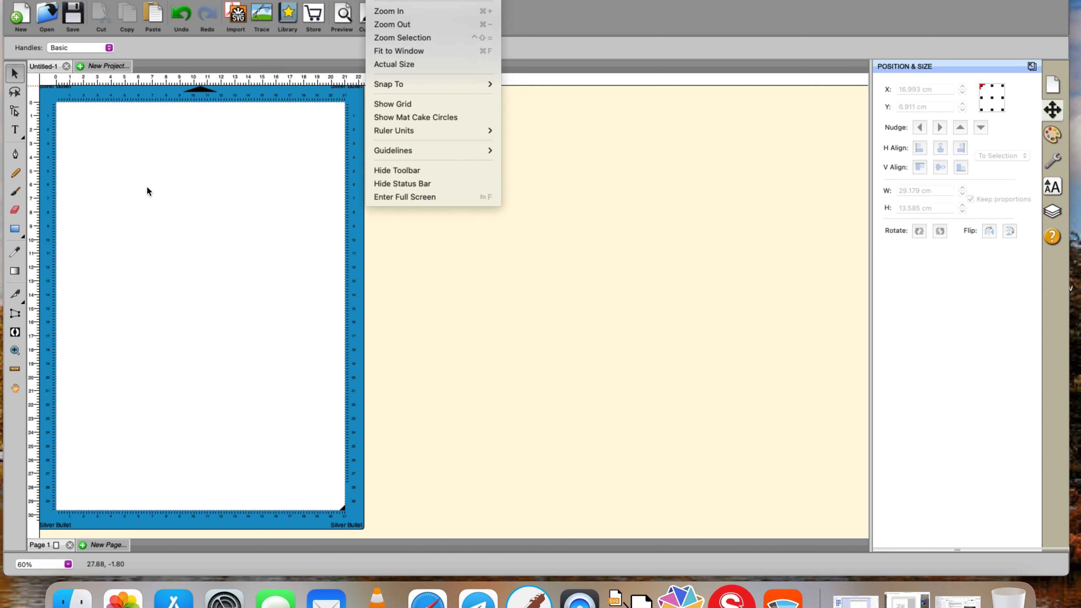
left_click(17, 228)
left_click_drag(149, 210, 258, 213)
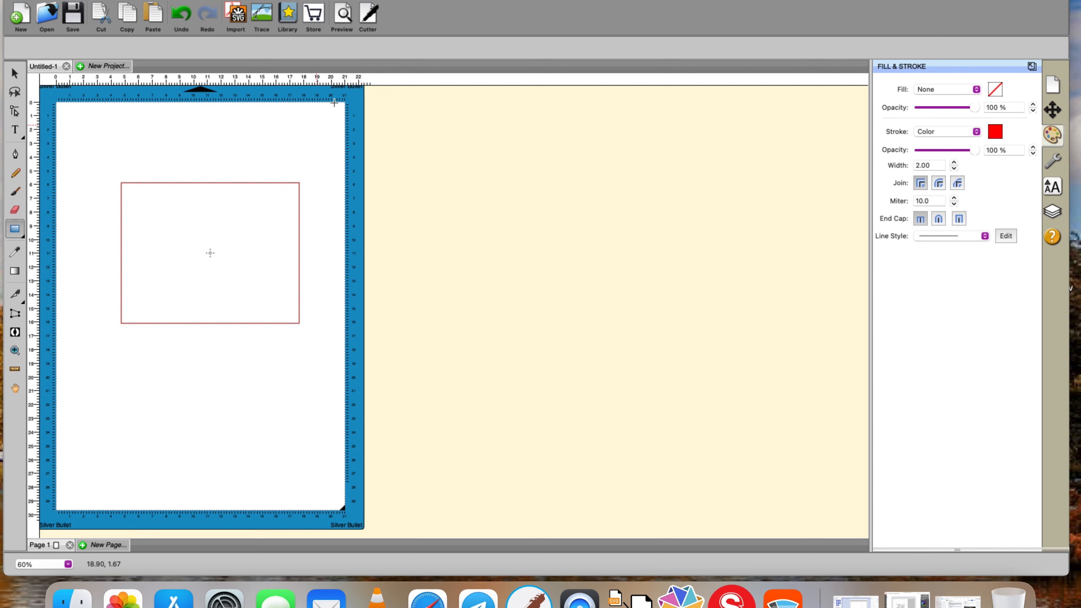
Display the page with the rectangle at actual size
left_click(380, 0)
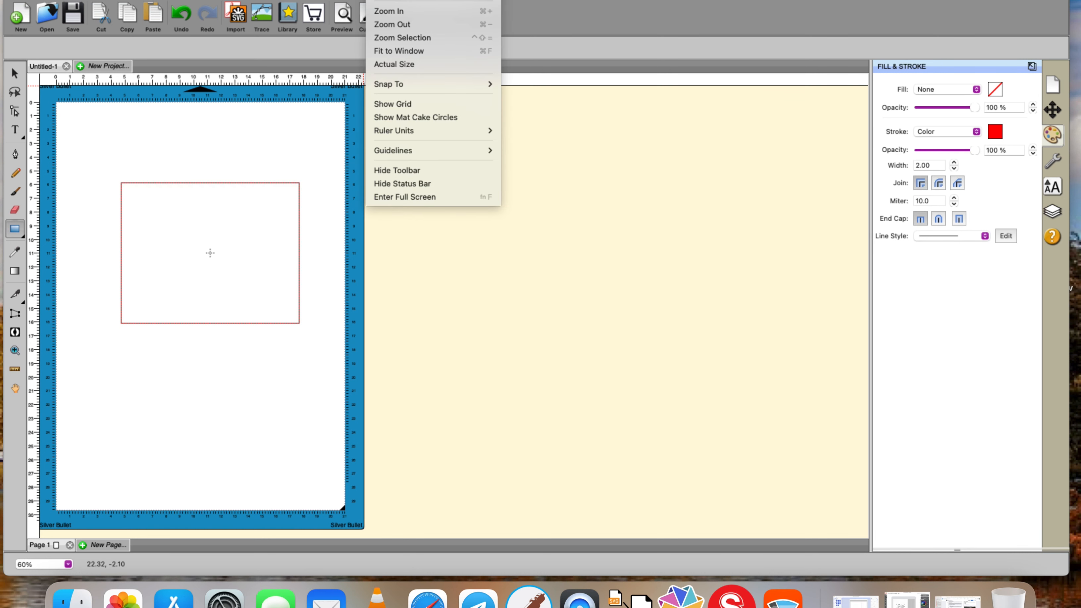
left_click(395, 64)
scroll(530, 353, "up", 5)
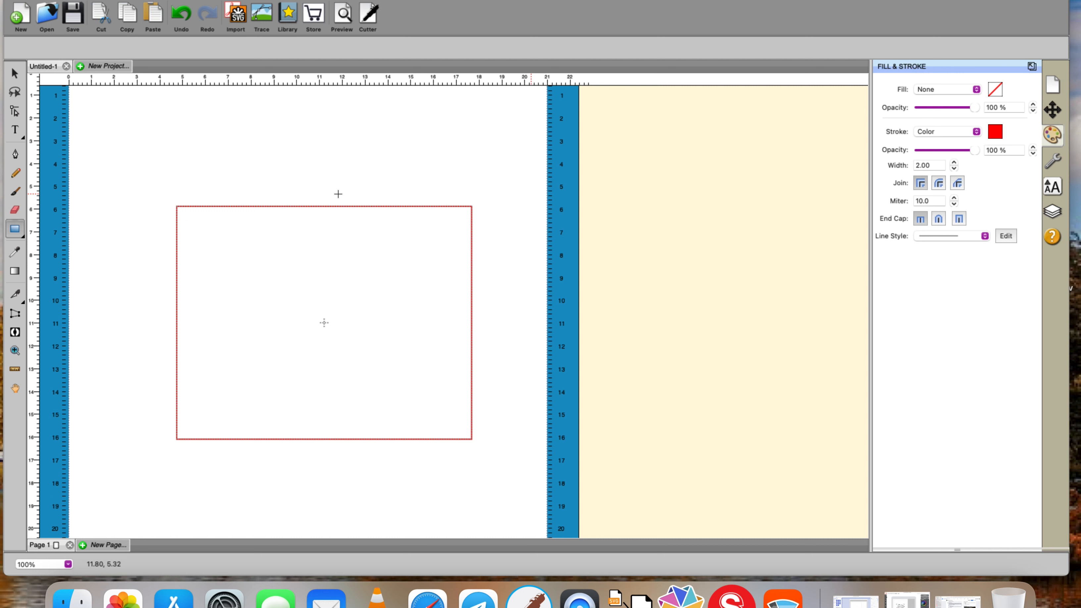
Increase the zoom stepwise to 140% with the Zoom tool and set it to exactly 134%
left_click(16, 351)
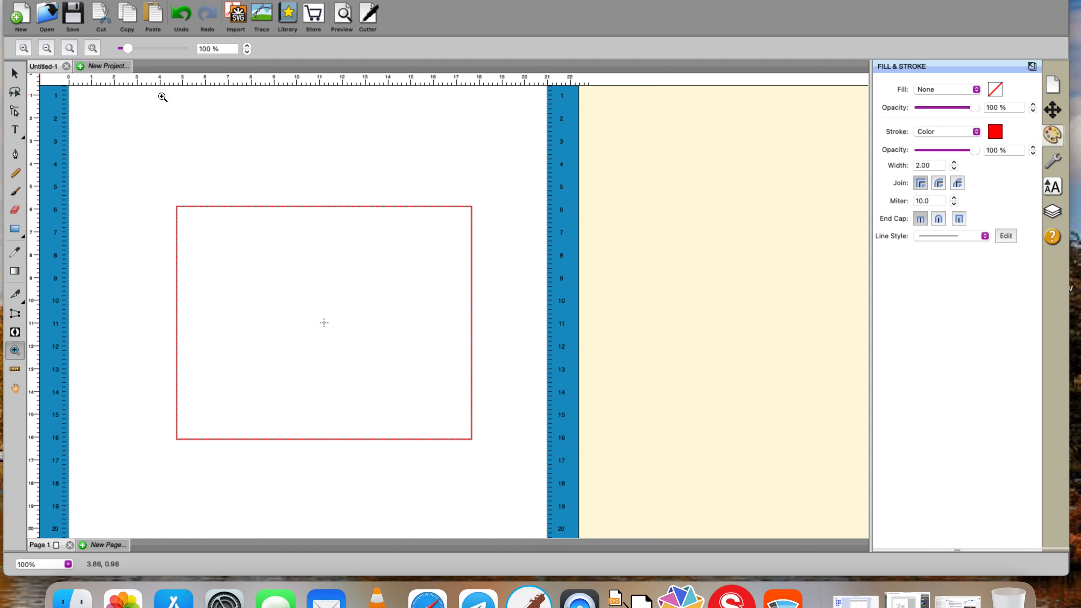
left_click(246, 45)
left_click(247, 46)
left_click(247, 46)
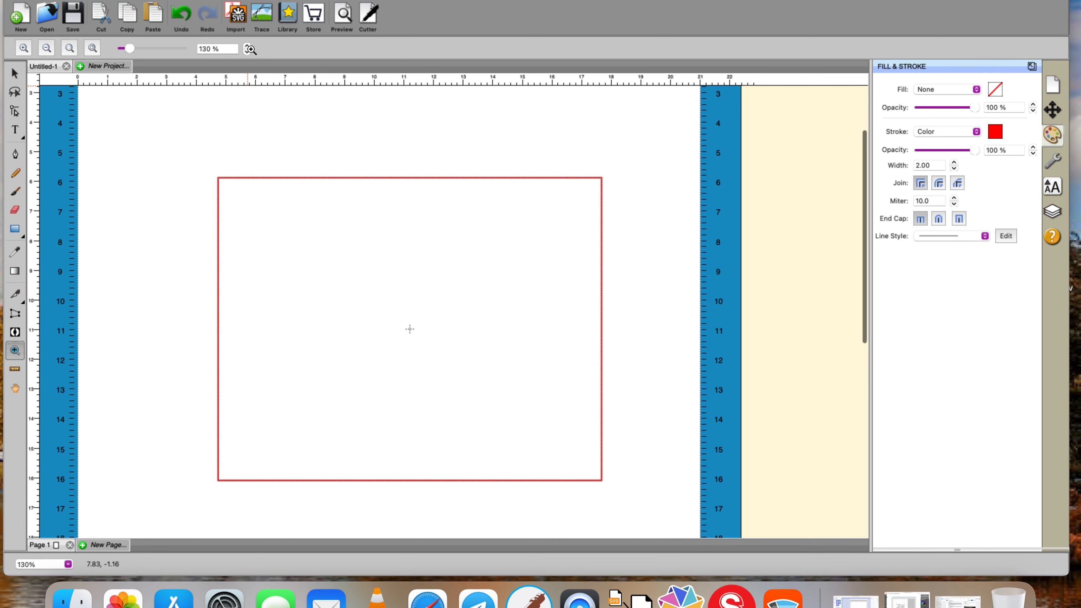
left_click(247, 46)
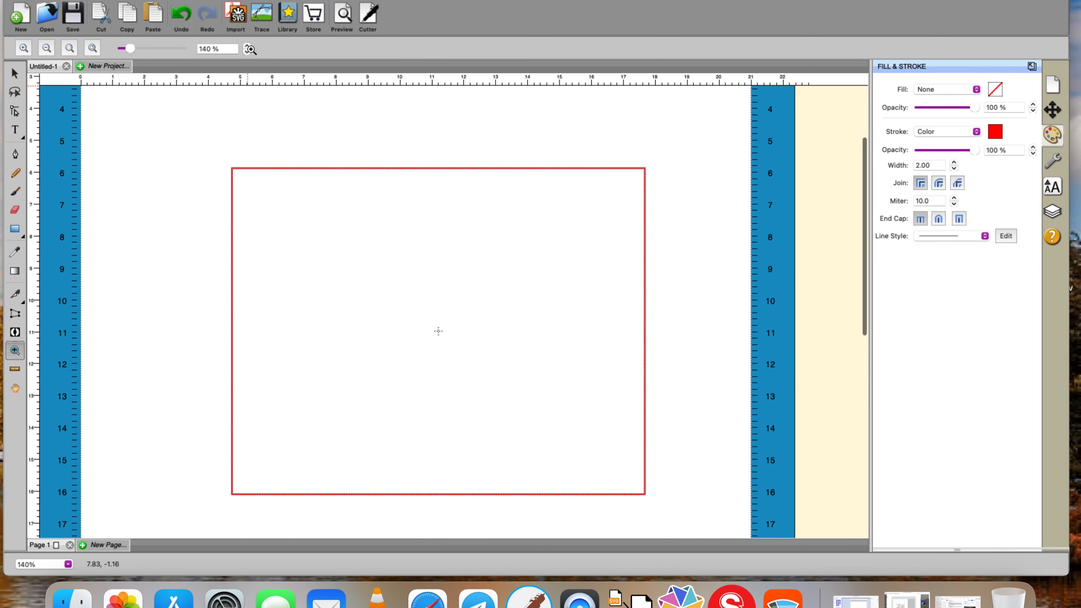
left_click_drag(235, 48, 164, 46)
type("134")
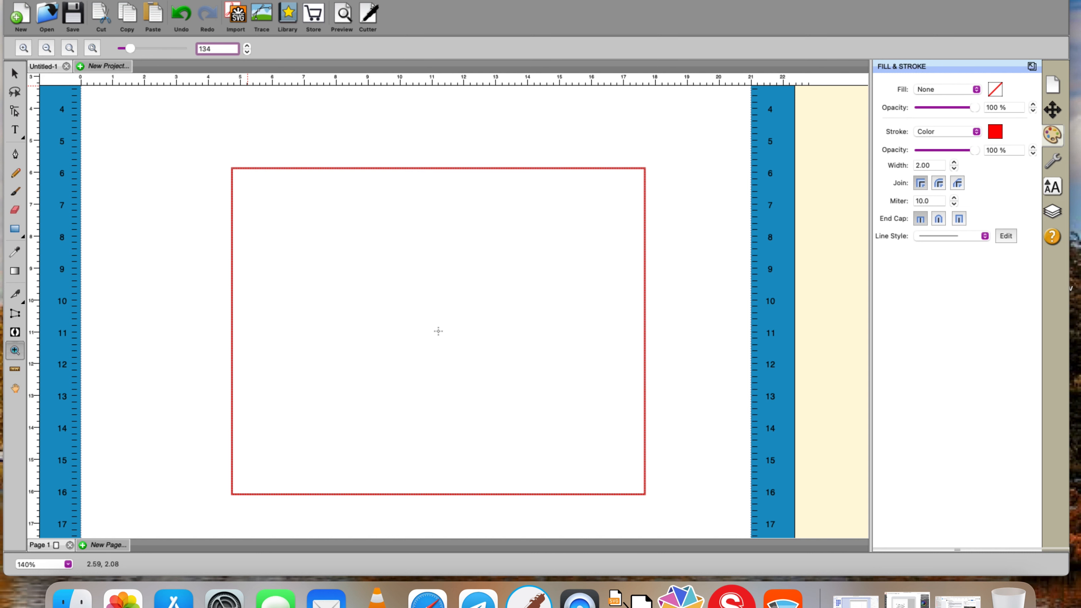
key("Return")
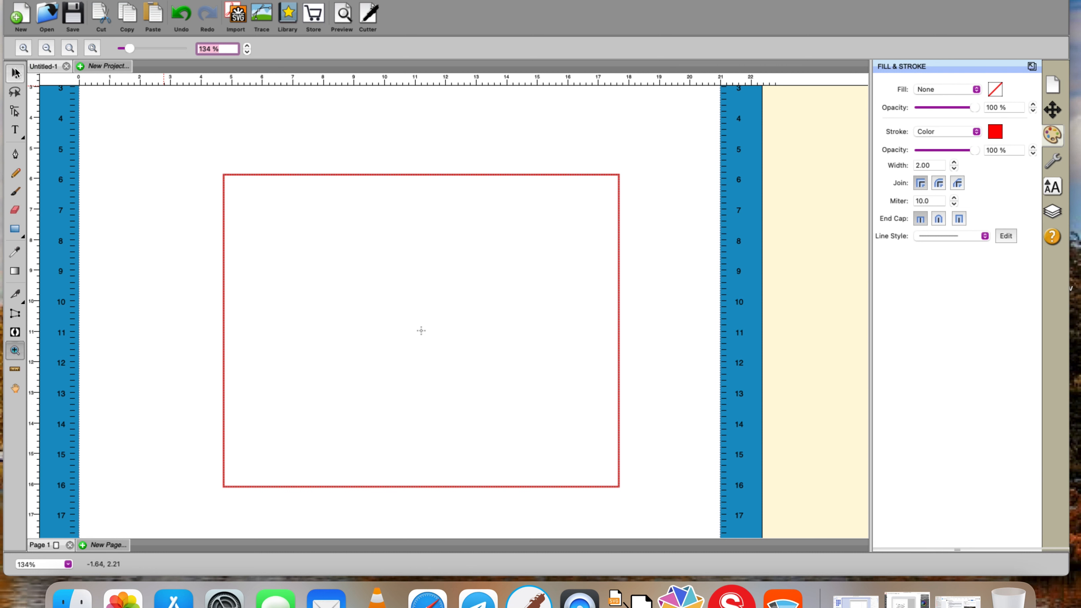
Resize the rectangle to 10 cm wide and 10 cm high without keeping its proportions
left_click(15, 74)
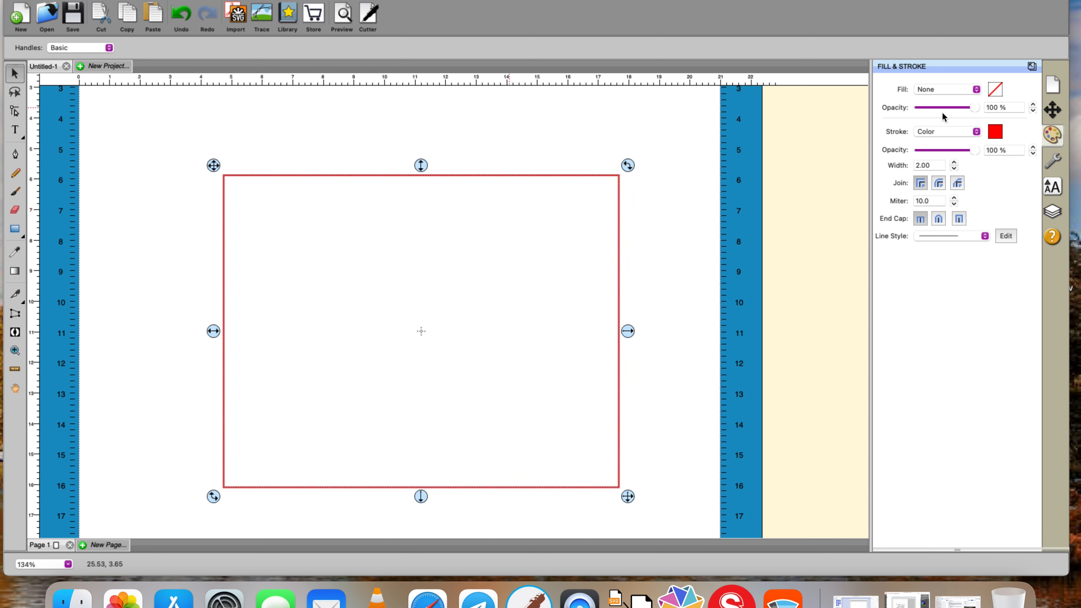
left_click(1052, 113)
left_click(946, 191)
type("10")
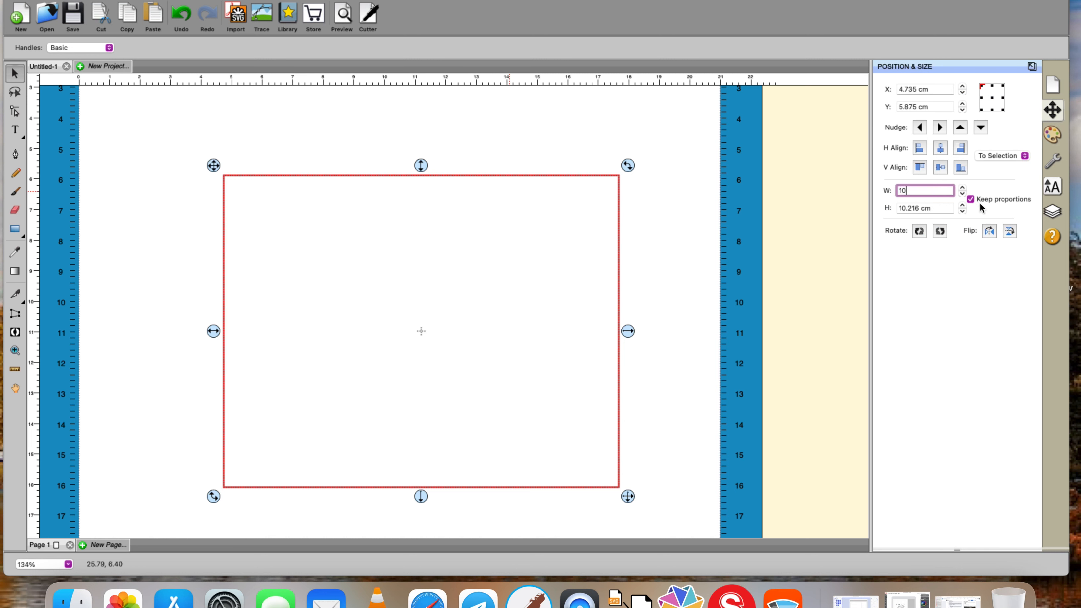
left_click(971, 199)
key("Tab")
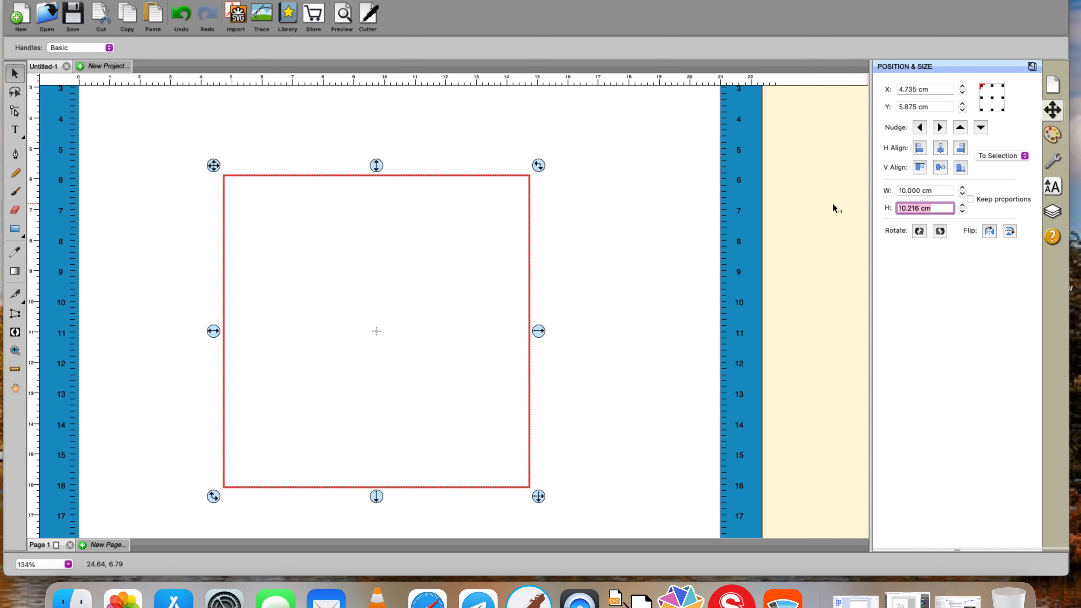
type("10")
key("Return")
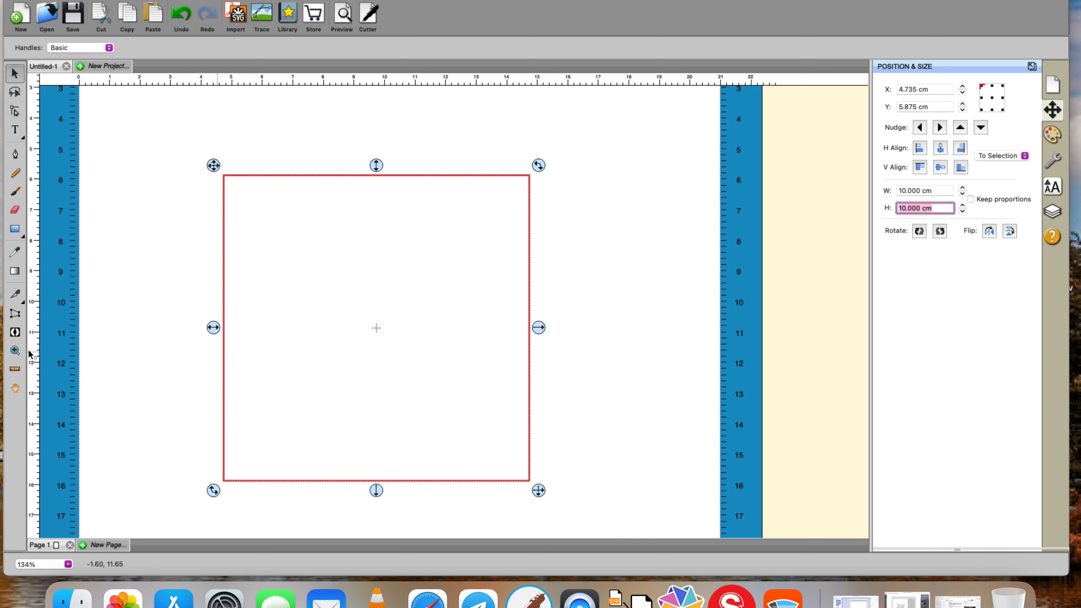
Fit the whole page in the window
left_click(15, 350)
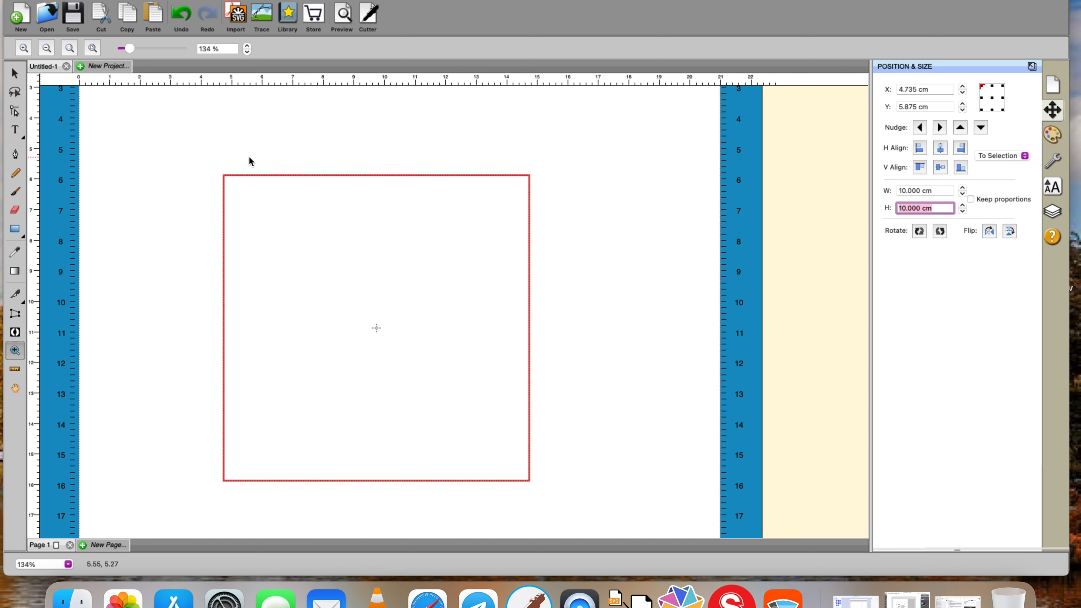
left_click(379, 1)
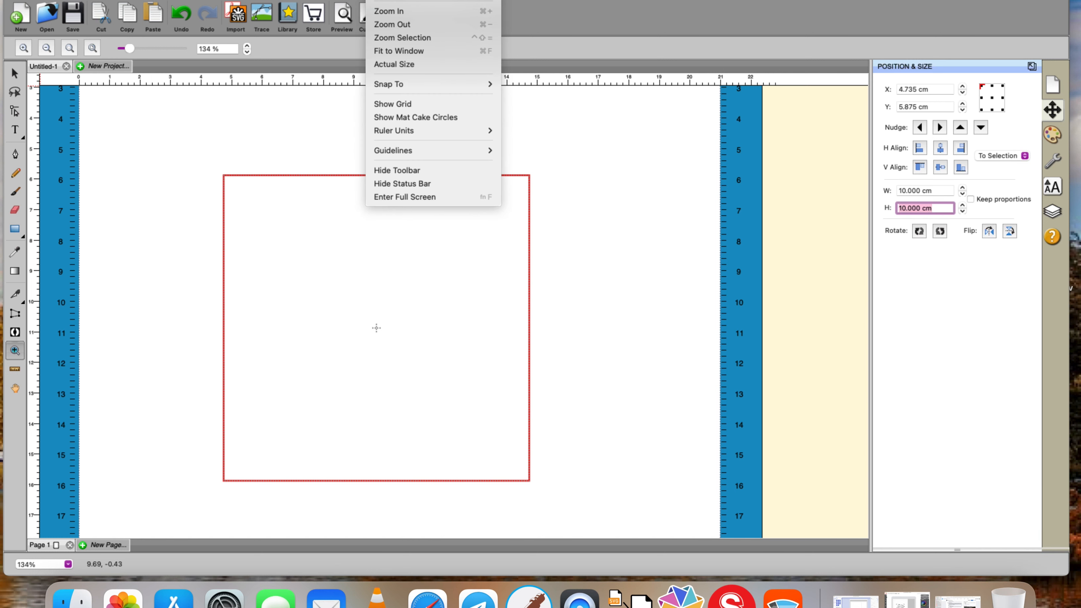
left_click(395, 53)
left_click(379, 1)
mouse_move(390, 80)
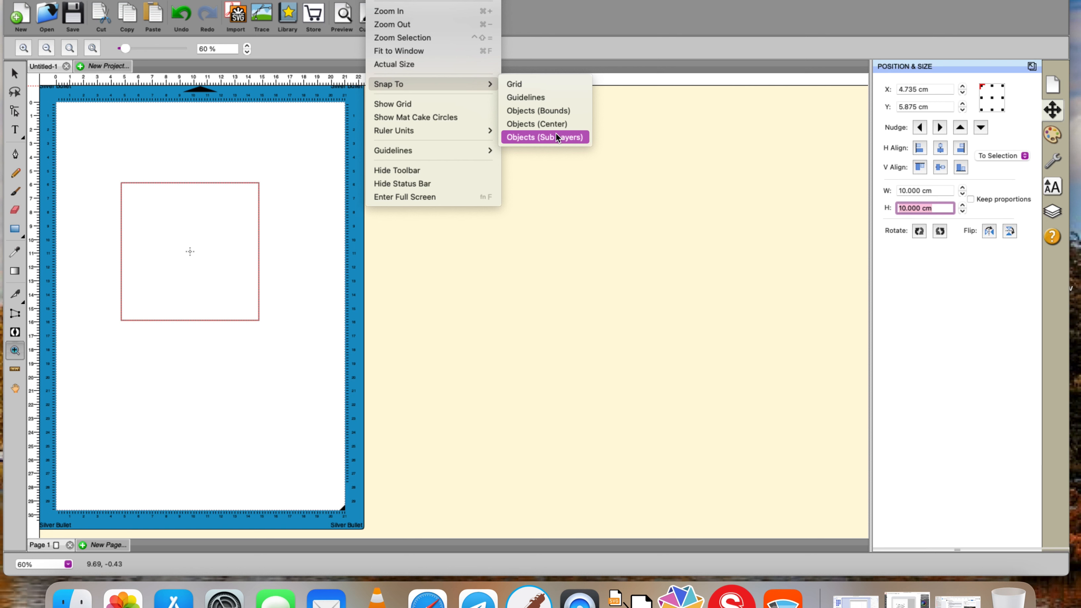
left_click(32, 173)
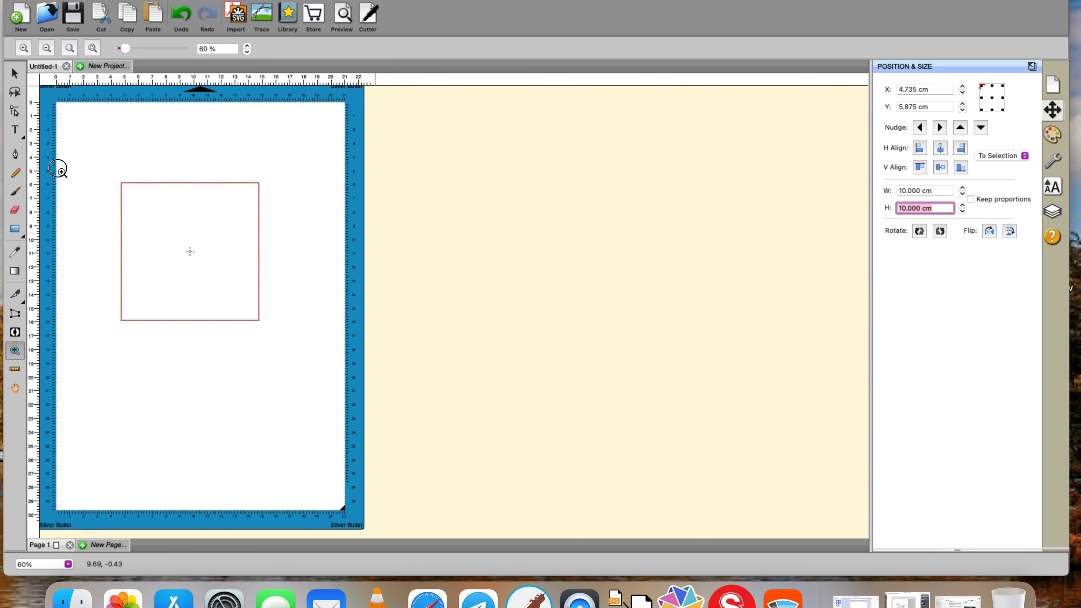
left_click(15, 73)
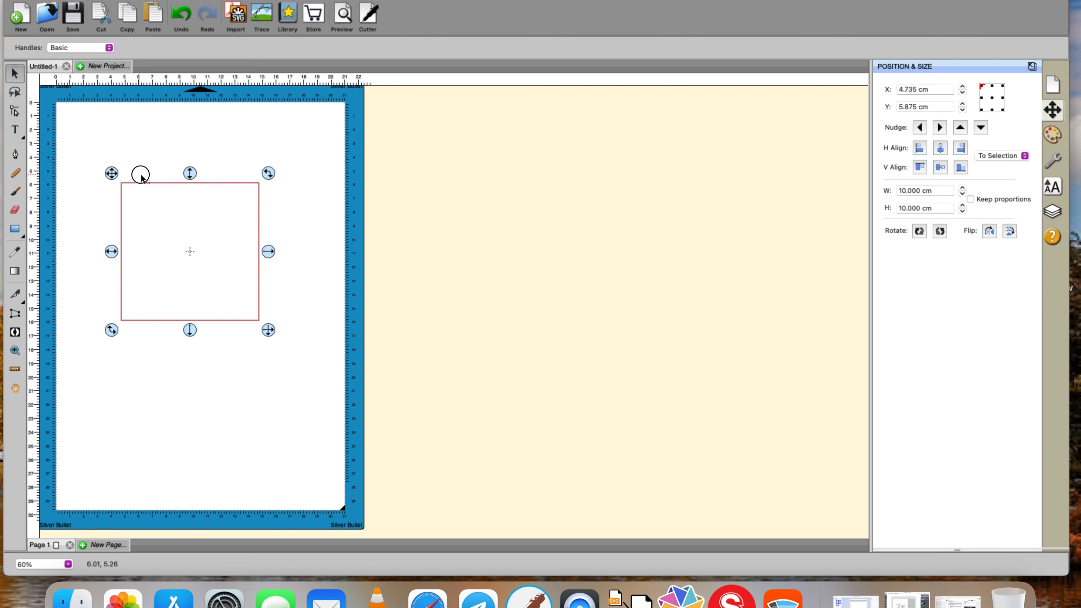
left_click_drag(33, 176, 26, 143)
left_click_drag(154, 78, 191, 79)
Show the grid on the page and open the document's grid settings
left_click(383, 0)
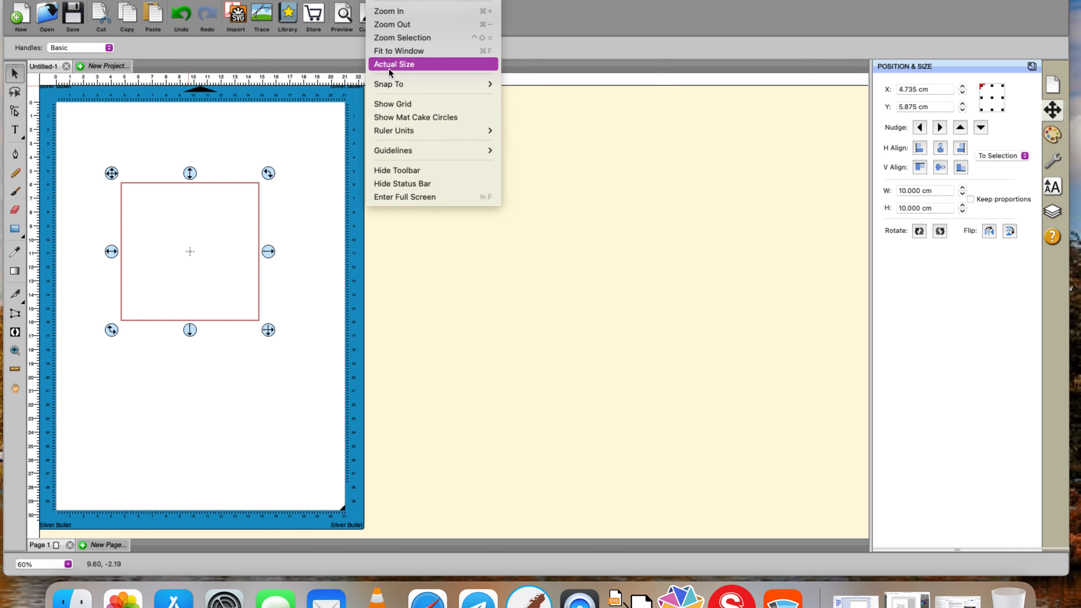
mouse_move(391, 87)
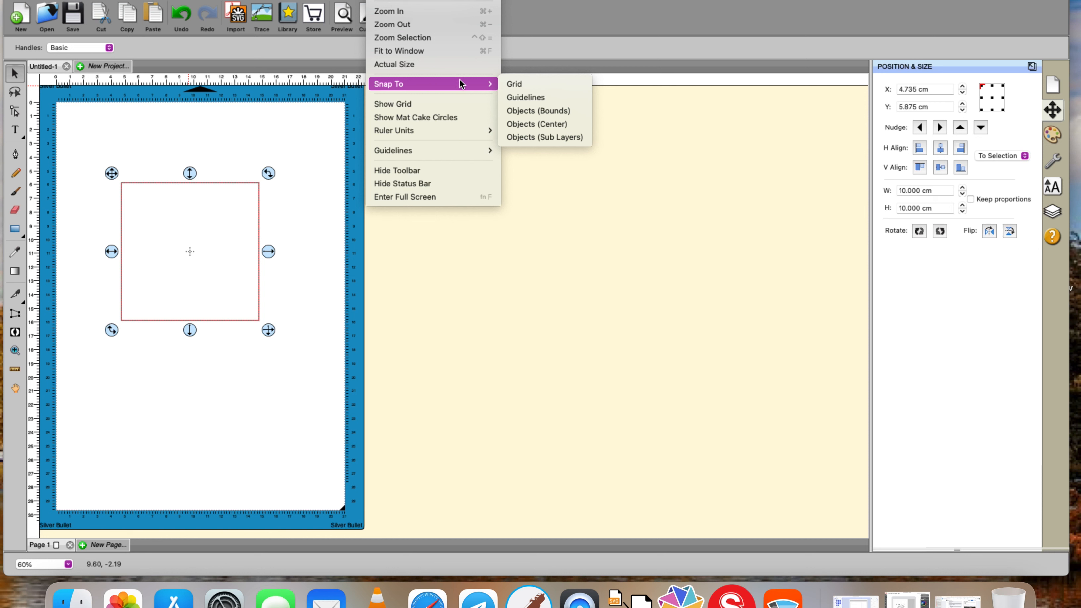
left_click(401, 104)
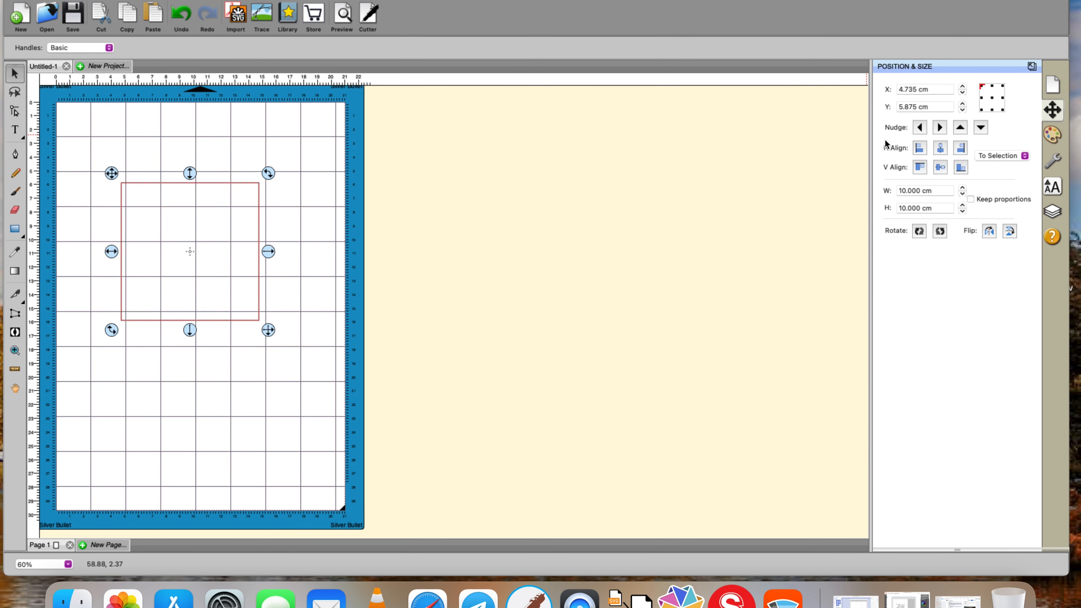
left_click(1051, 89)
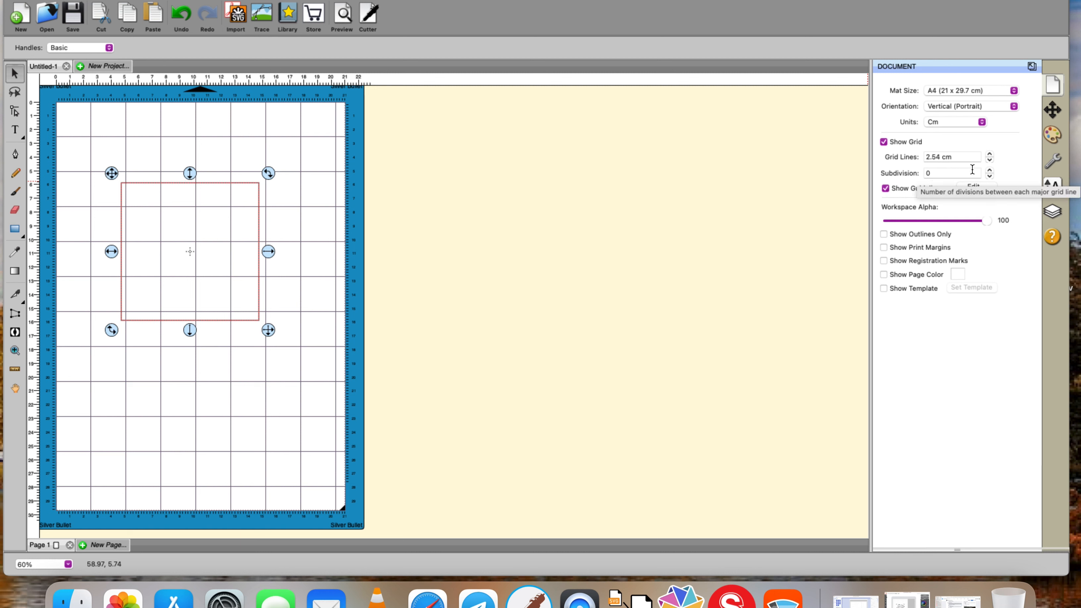
Hide the grid on the page
left_click(375, 1)
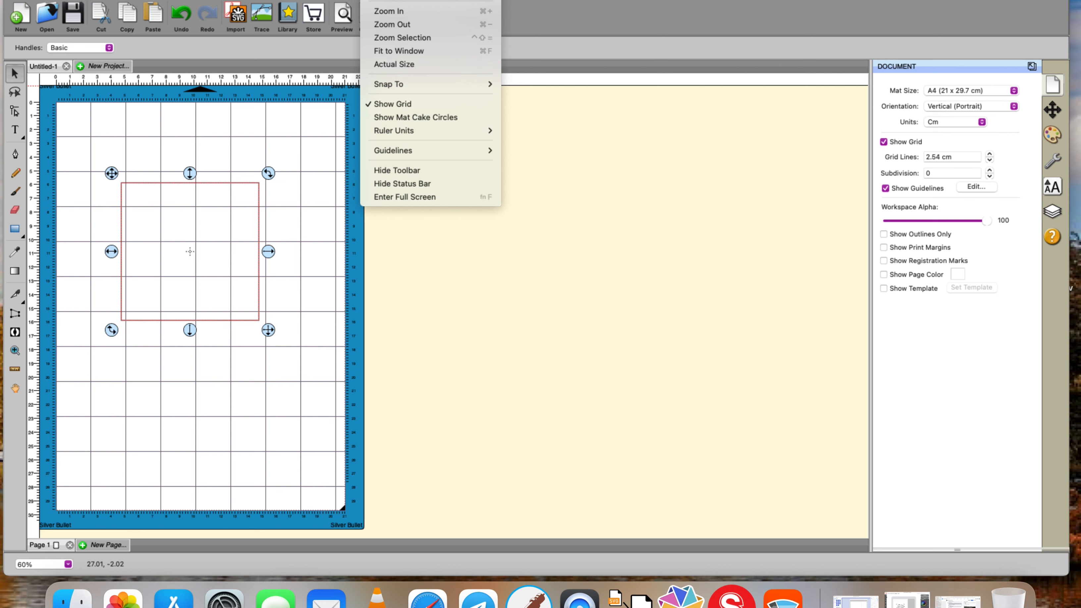
left_click(398, 103)
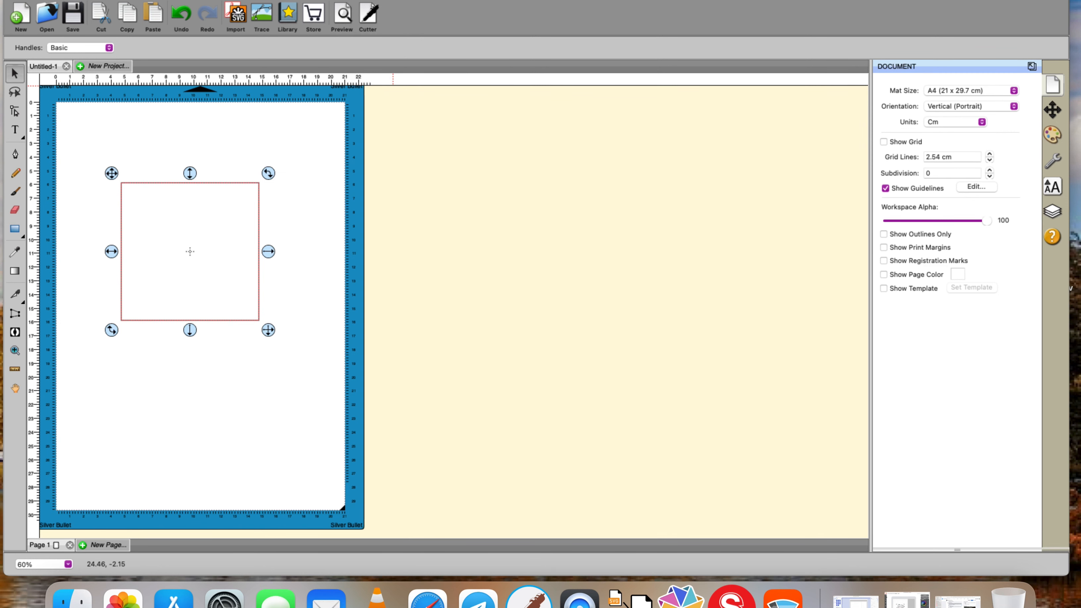
left_click(376, 1)
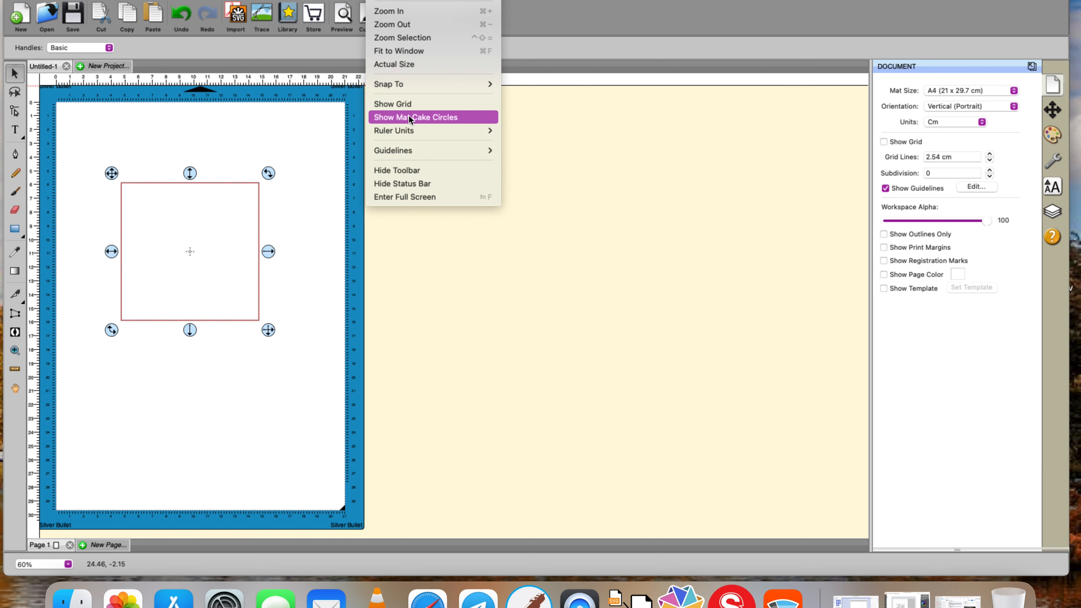
mouse_move(410, 133)
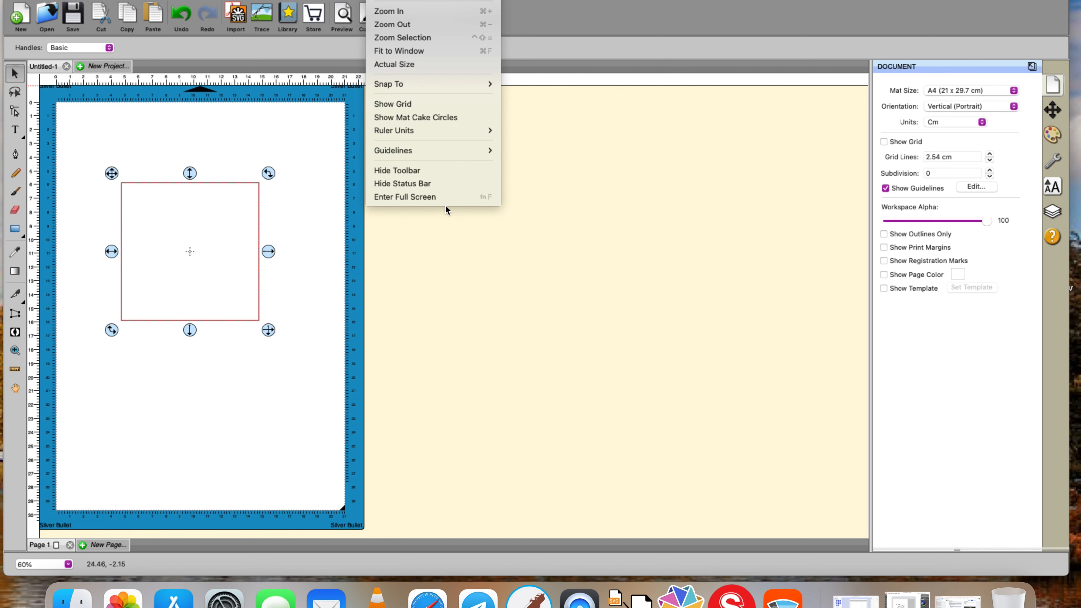
left_click(509, 322)
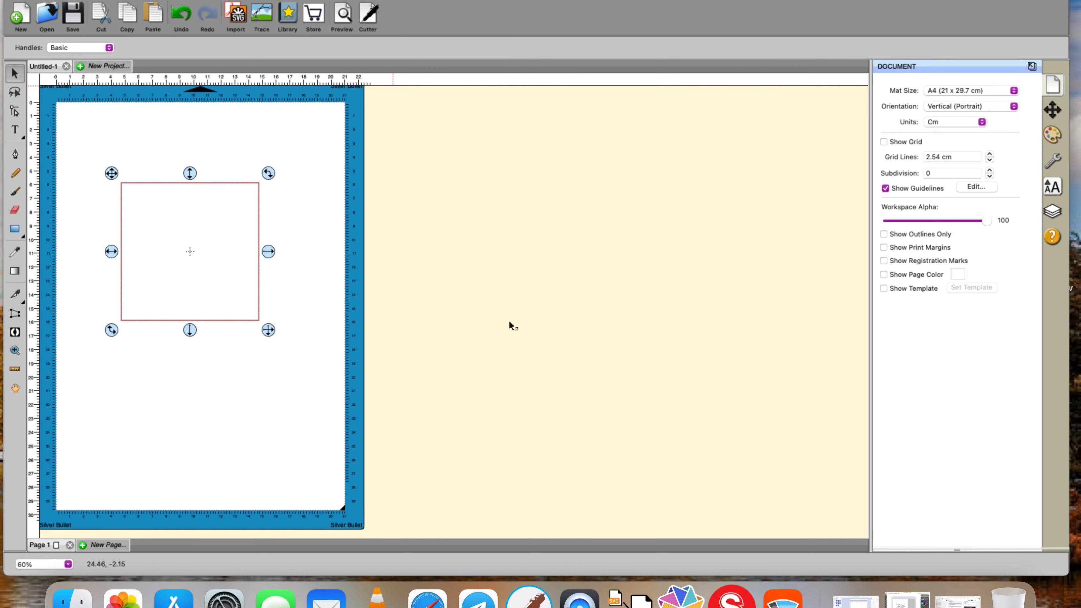